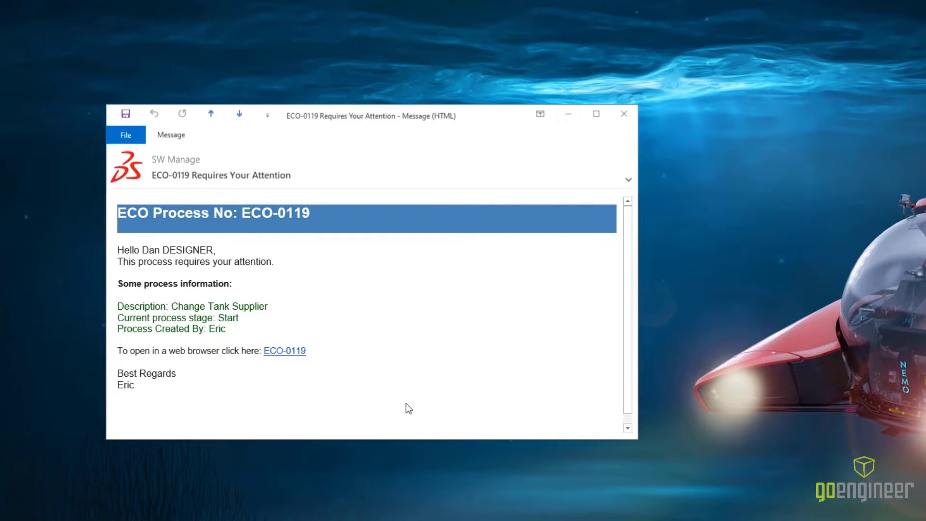
{"action": "left_click", "coordinate": [298, 355]}
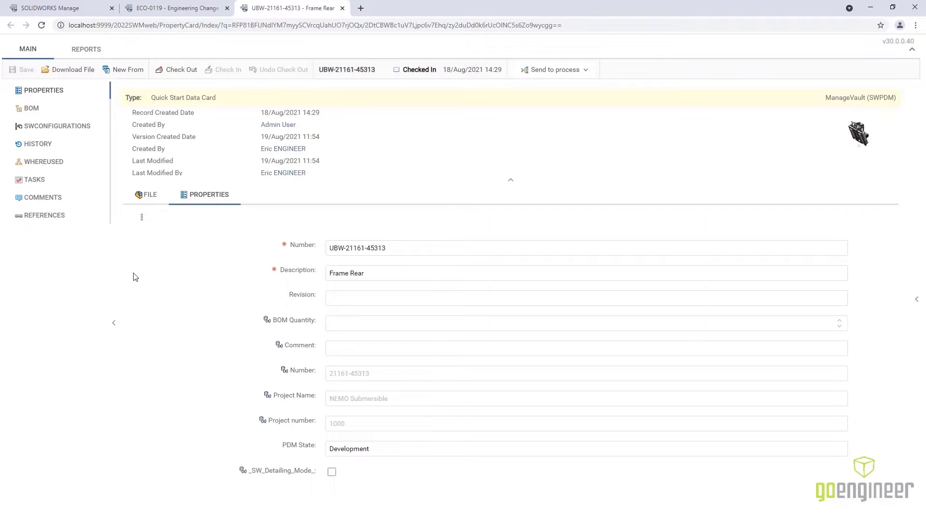
Step: Apply the Outsource filter to the Frame Rear BOM, leaving items 2, 24 and 27
{"action": "left_click", "coordinate": [24, 110]}
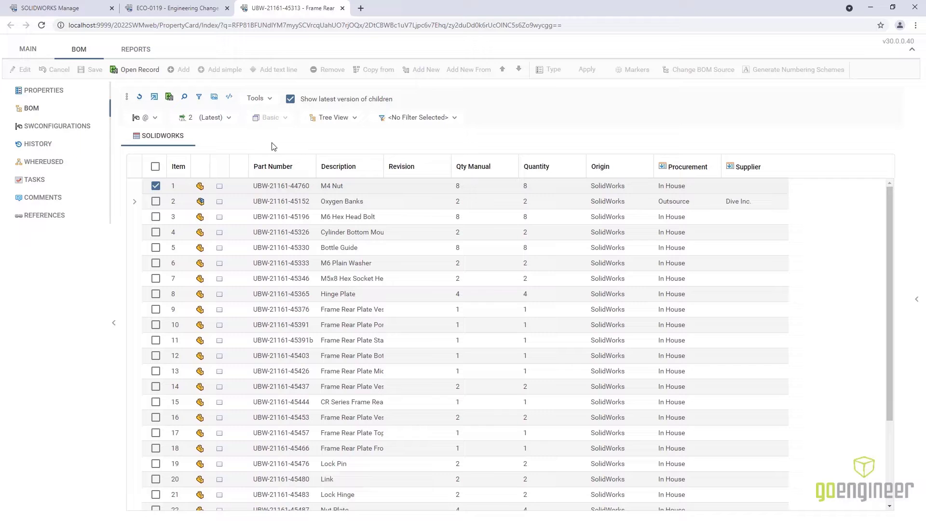
{"action": "left_click", "coordinate": [454, 118]}
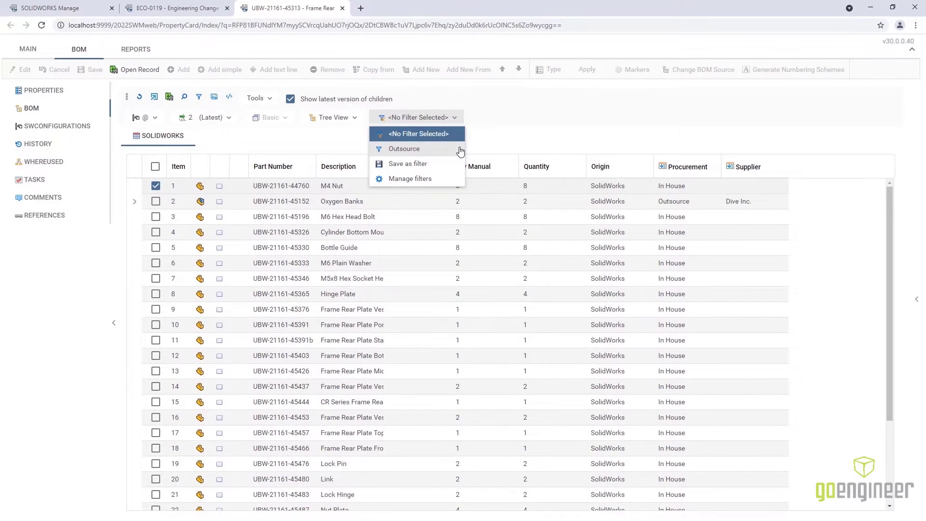
{"action": "left_click", "coordinate": [461, 151]}
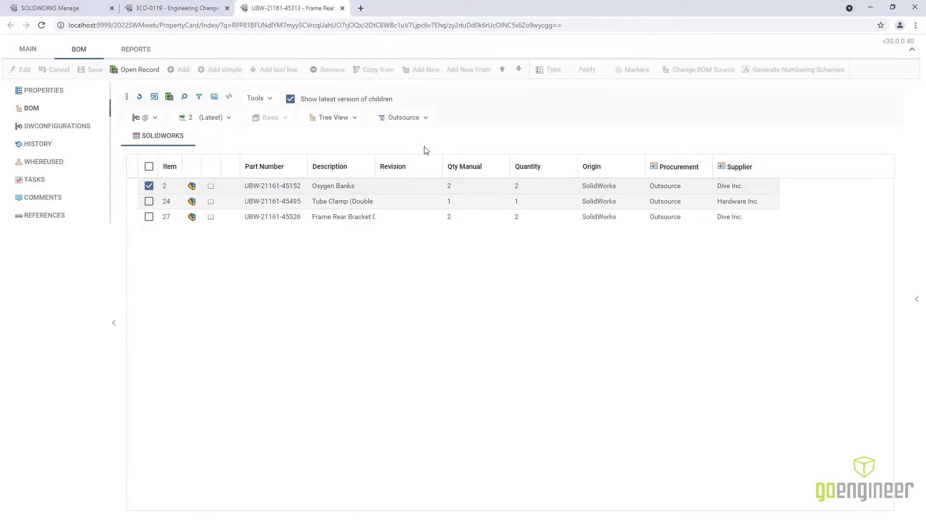
Step: Share the filtered BOM as a copy link with only the Supplier column editable
{"action": "left_click", "coordinate": [269, 98]}
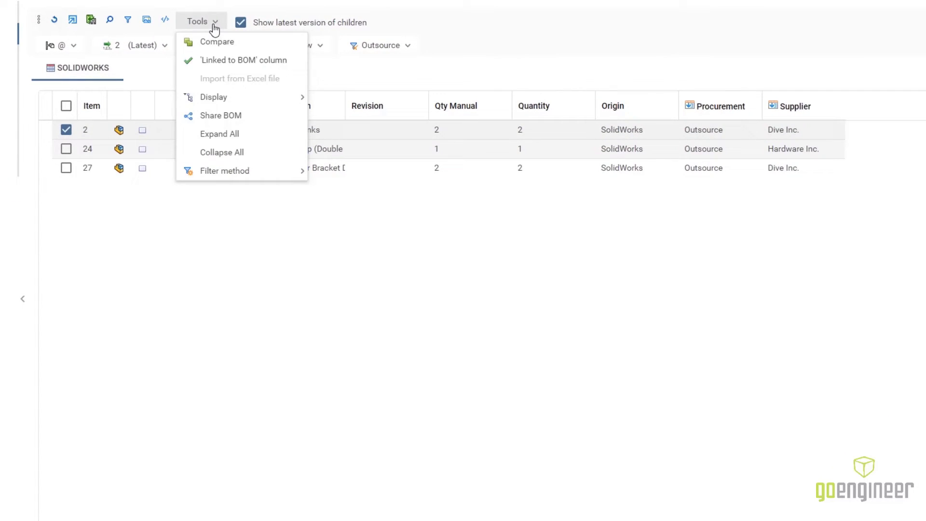
{"action": "left_click", "coordinate": [259, 118]}
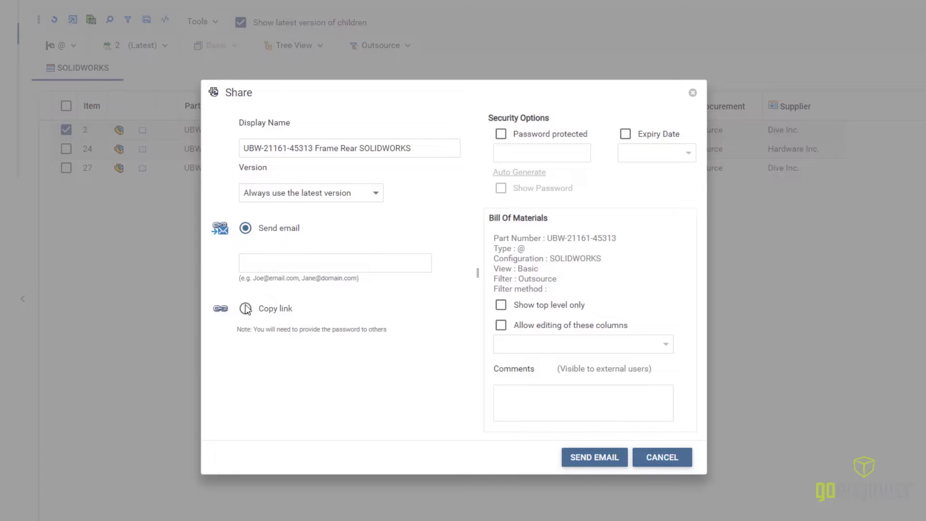
{"action": "left_click", "coordinate": [245, 310]}
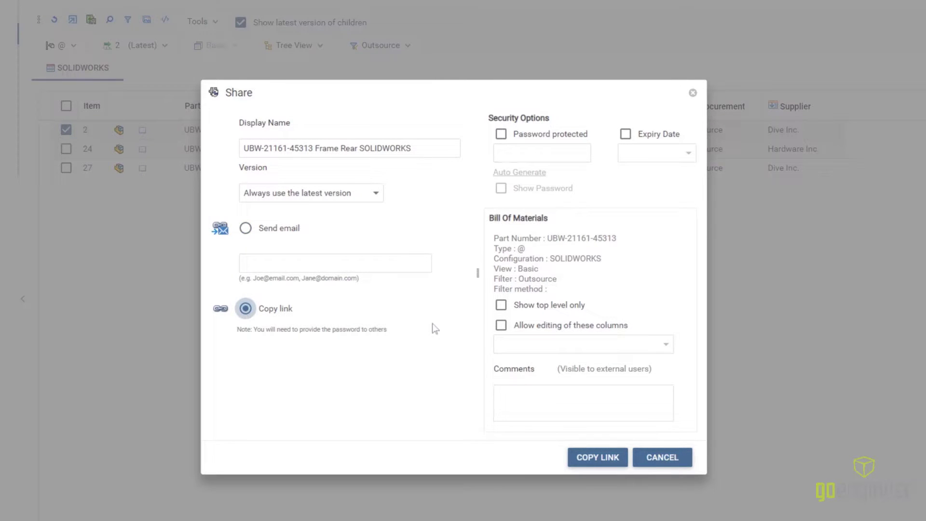
{"action": "left_click", "coordinate": [666, 344]}
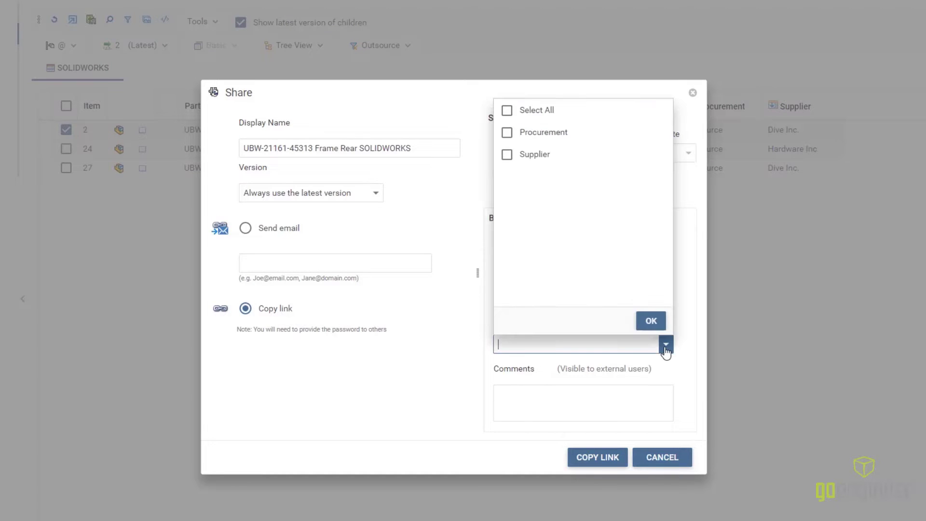
{"action": "left_click", "coordinate": [507, 154]}
{"action": "left_click", "coordinate": [641, 320]}
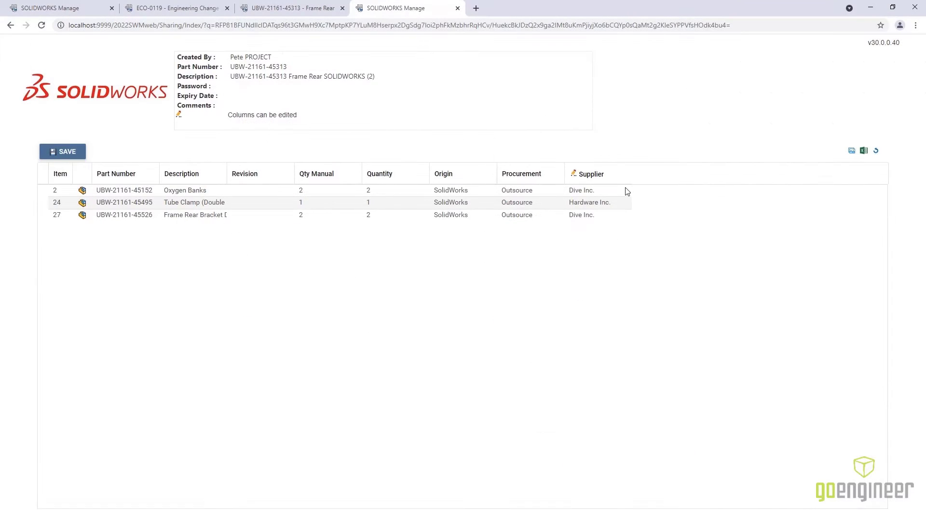
Step: Set item 2 Oxygen Banks' supplier to H20 Bottle Co., save, then refresh the Frame Rear BOM
{"action": "left_click", "coordinate": [627, 192]}
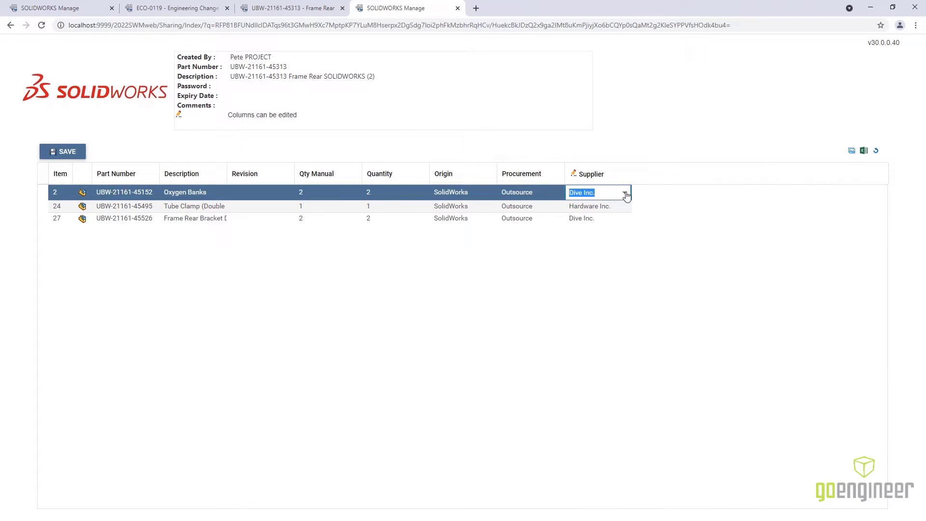
{"action": "left_click", "coordinate": [624, 192]}
{"action": "left_click", "coordinate": [591, 255]}
{"action": "left_click", "coordinate": [70, 153]}
{"action": "left_click", "coordinate": [274, 9]}
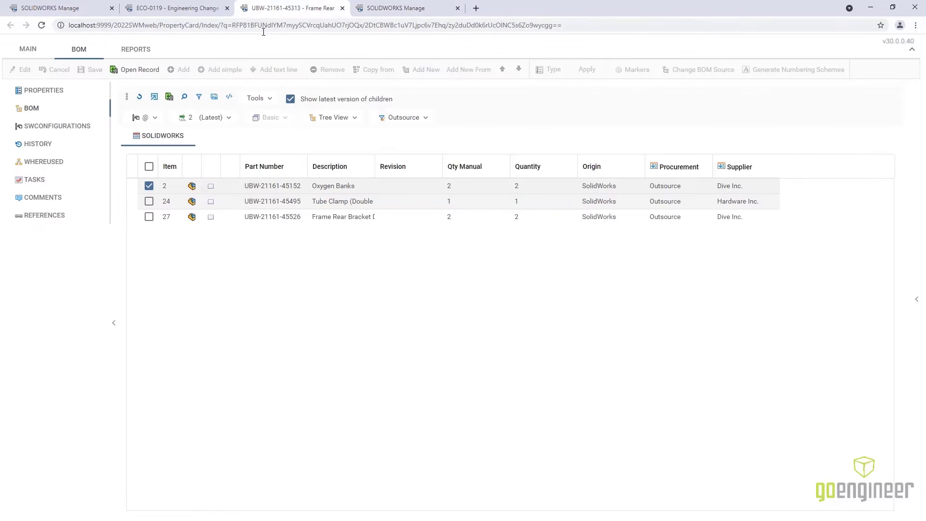
{"action": "left_click", "coordinate": [139, 98]}
Step: Mark the Frame Weldment task in PRJ-00398's Design stage as uncompleted
{"action": "left_click", "coordinate": [88, 9]}
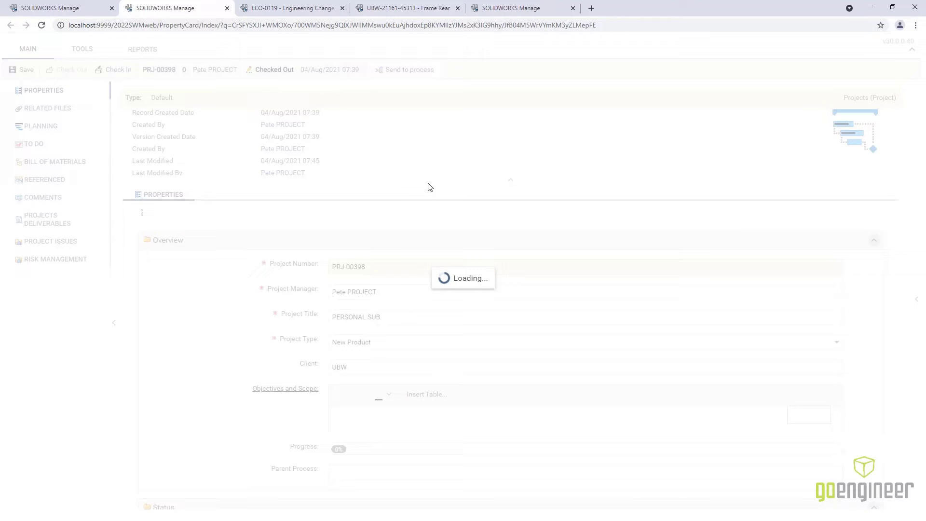
{"action": "left_click", "coordinate": [43, 125]}
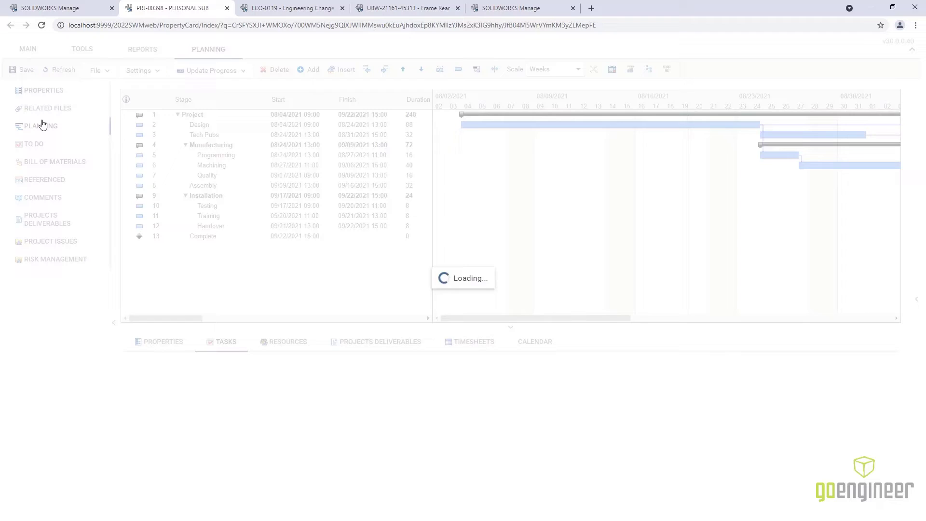
{"action": "left_click", "coordinate": [142, 125]}
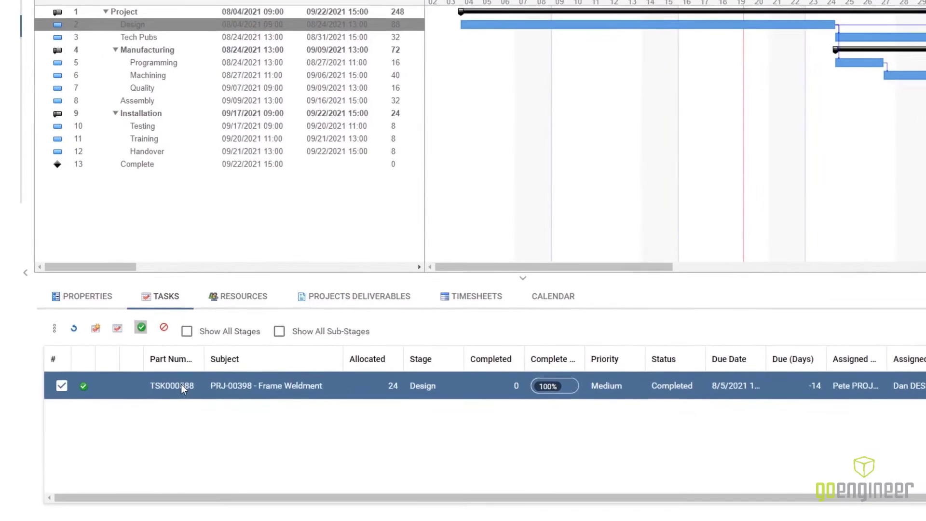
{"action": "right_click", "coordinate": [239, 411]}
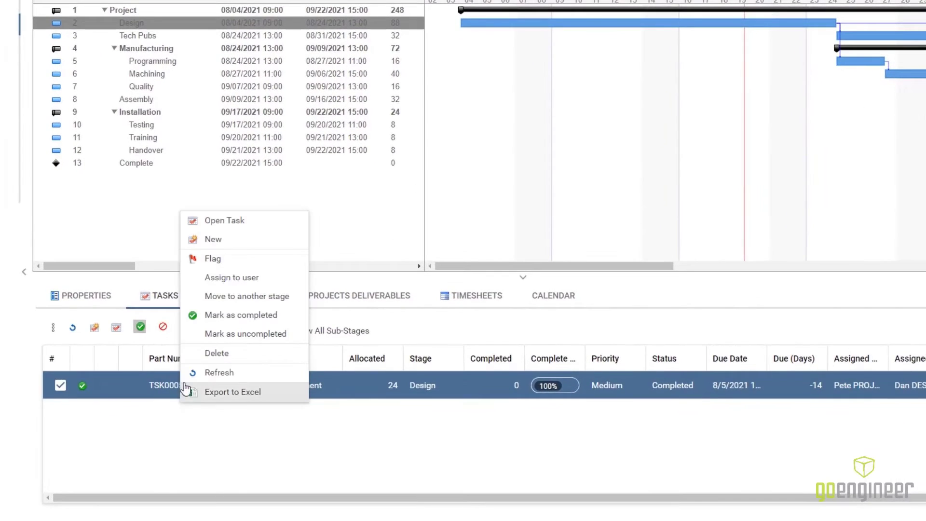
{"action": "left_click", "coordinate": [203, 334]}
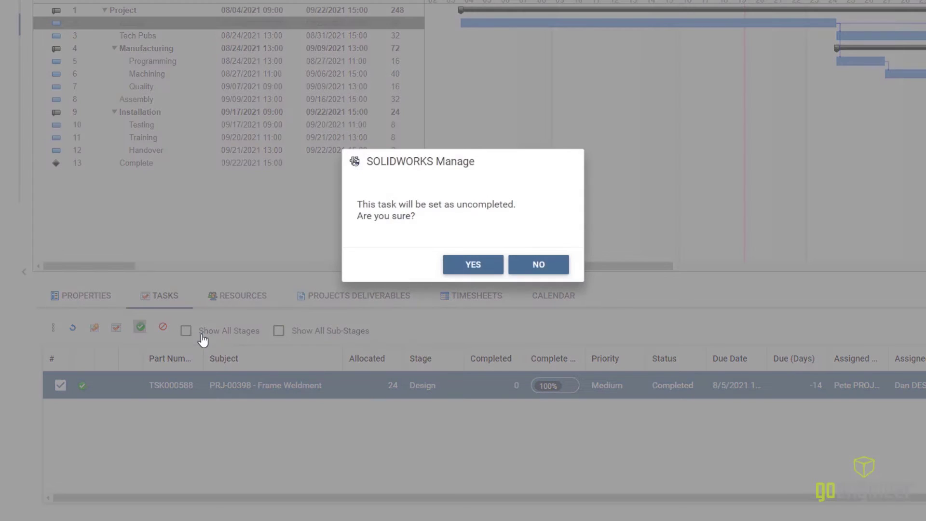
{"action": "left_click", "coordinate": [459, 273]}
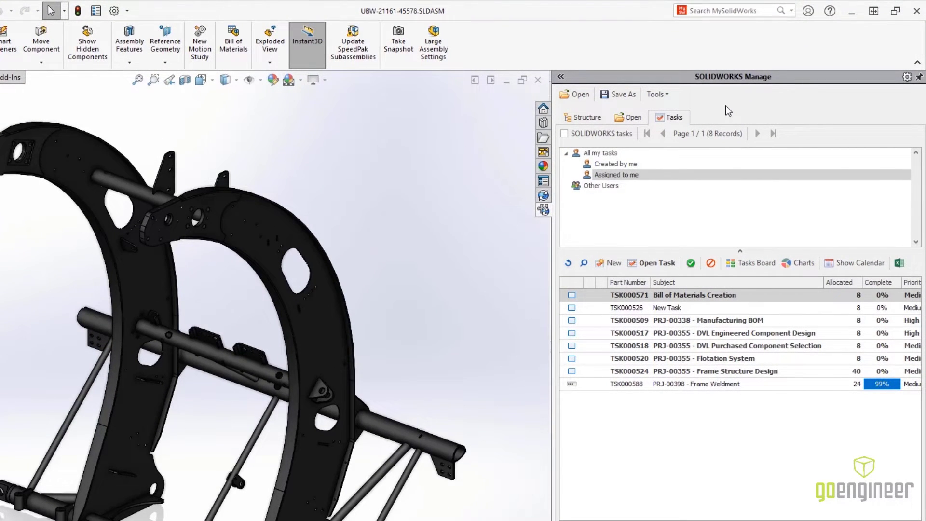
{"action": "left_click", "coordinate": [564, 134]}
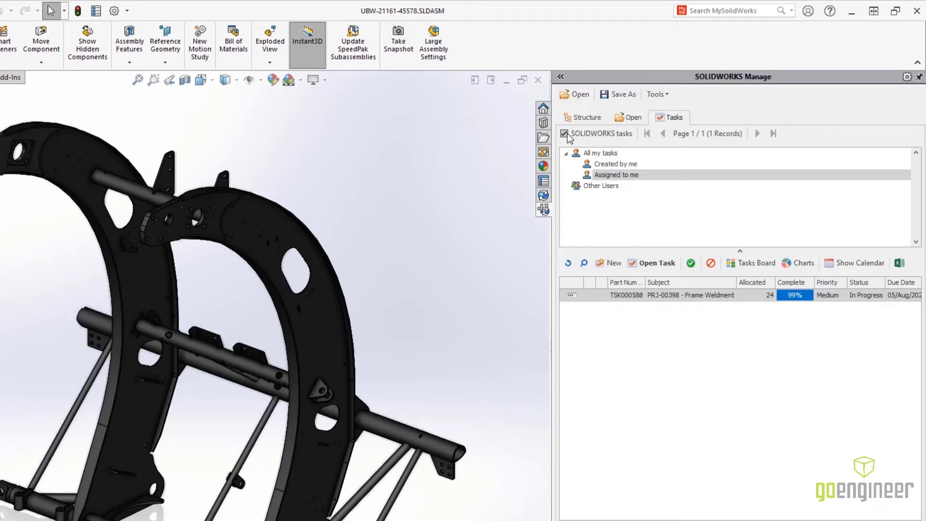
{"action": "left_click", "coordinate": [564, 134]}
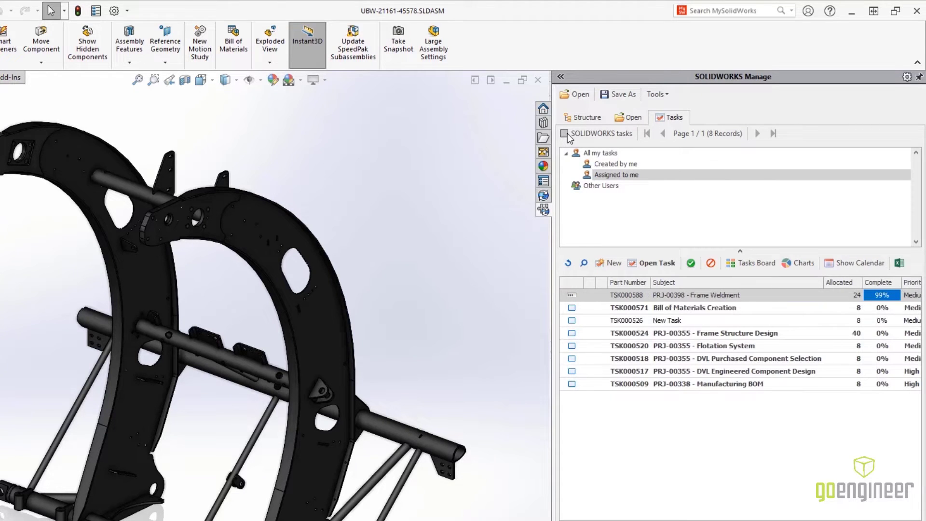
Step: Add the In Progress task 'Follow up with lead welder on changes' from the Tasks Board
{"action": "left_click", "coordinate": [733, 263]}
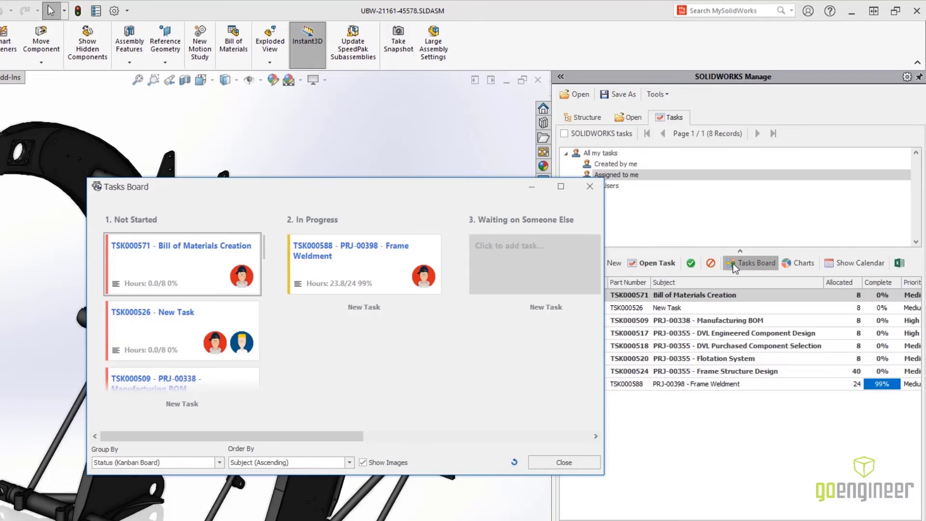
{"action": "left_click", "coordinate": [435, 307]}
{"action": "type", "text": "Follow up with lead welder on changes"}
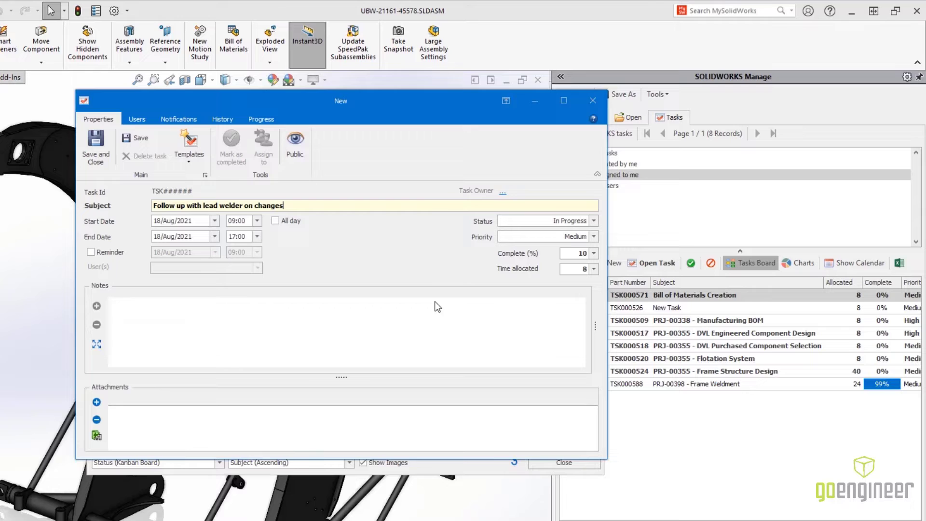
{"action": "left_click", "coordinate": [99, 146]}
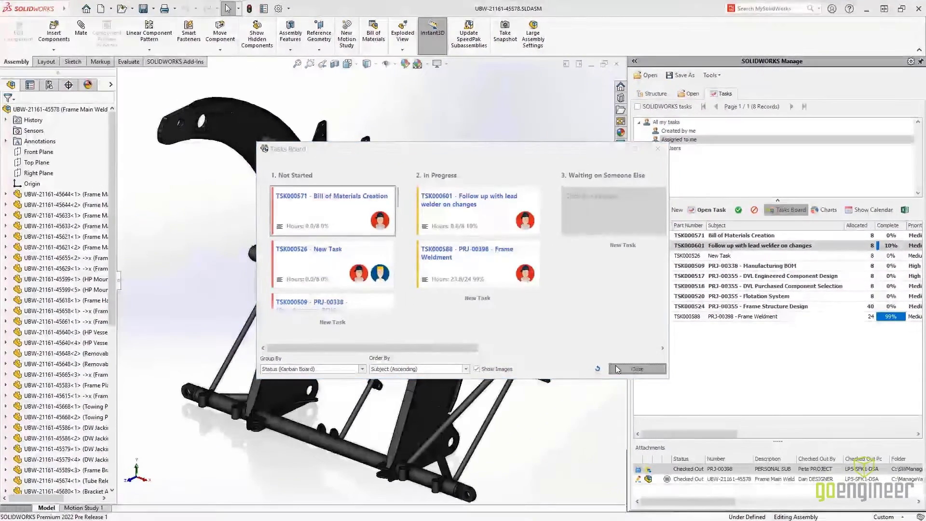
{"action": "left_click", "coordinate": [598, 388]}
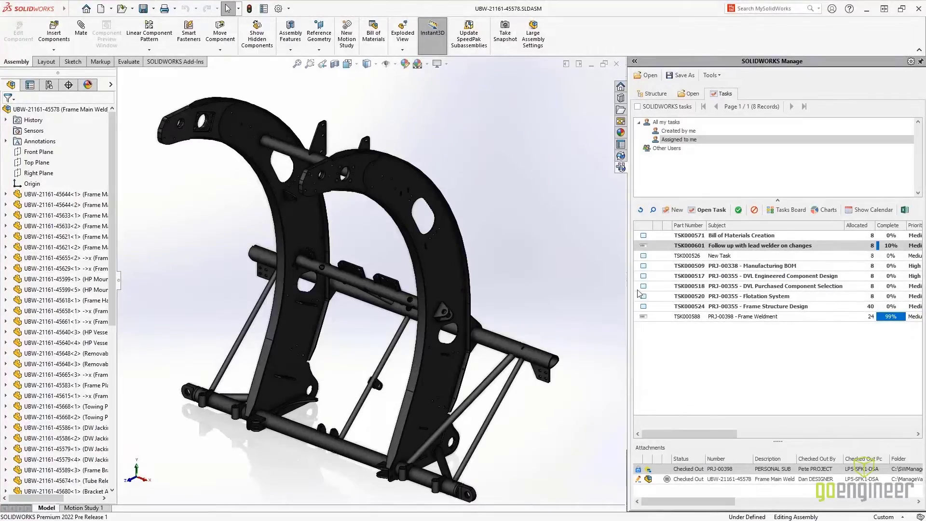
{"action": "left_click", "coordinate": [652, 93]}
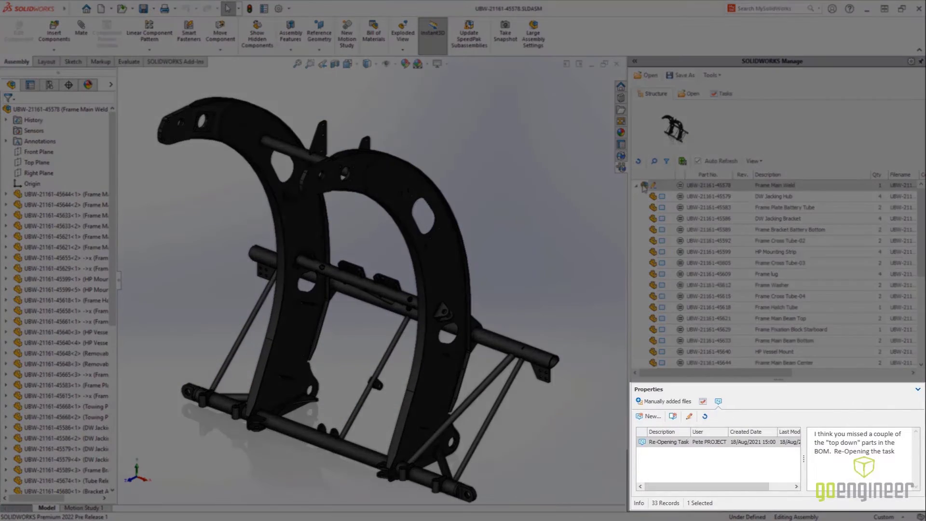
{"action": "left_click", "coordinate": [645, 187]}
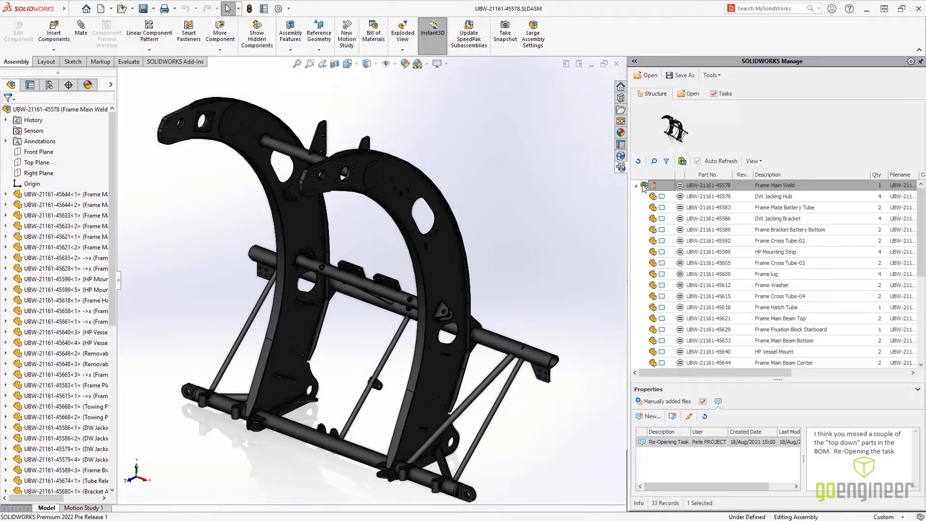
{"action": "right_click", "coordinate": [644, 186]}
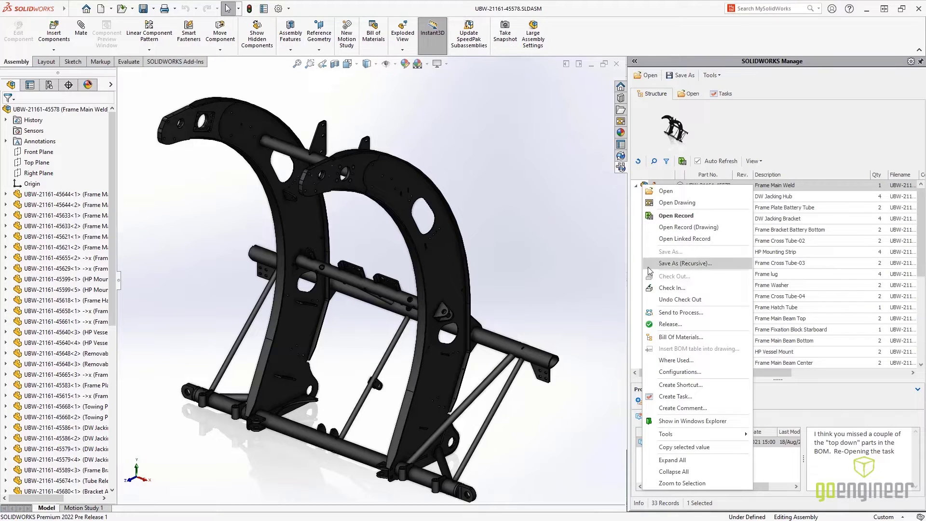
{"action": "left_click", "coordinate": [652, 339]}
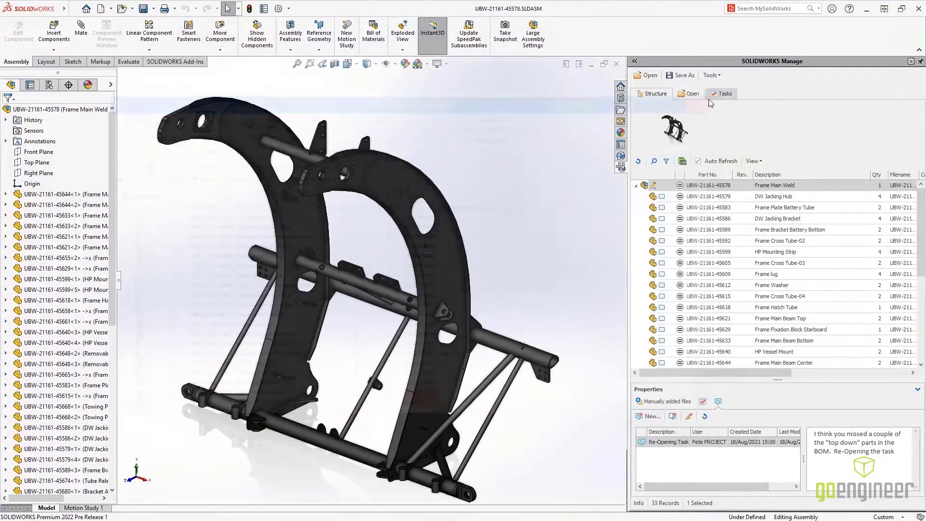
{"action": "left_click", "coordinate": [708, 99]}
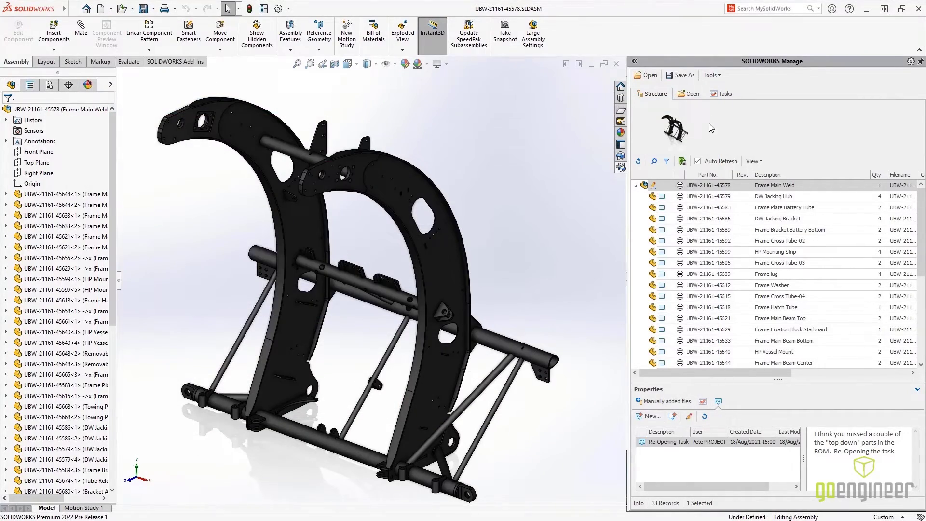
Step: Drag the manually added Frame Thruster Mount part into the 3D assembly
{"action": "left_click", "coordinate": [639, 401]}
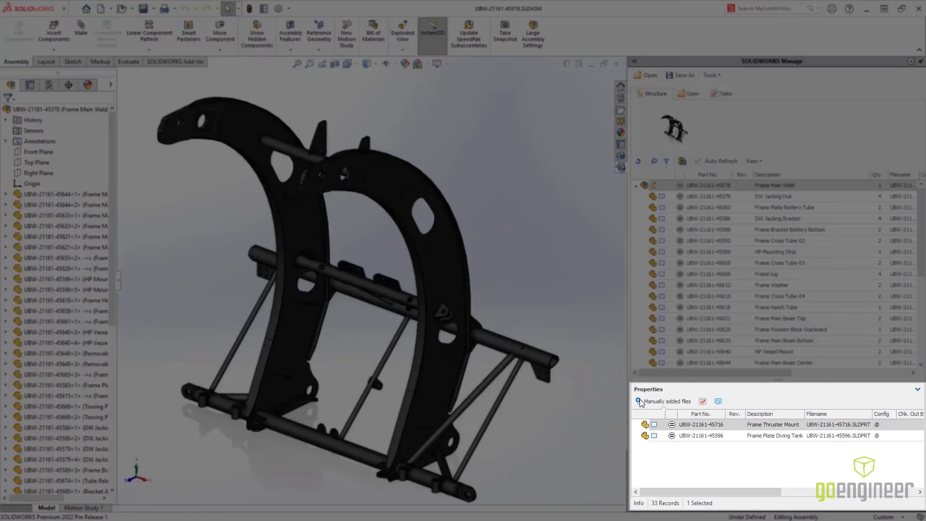
{"action": "left_click", "coordinate": [645, 426]}
{"action": "left_click_drag", "start_coordinate": [646, 426], "coordinate": [609, 416]}
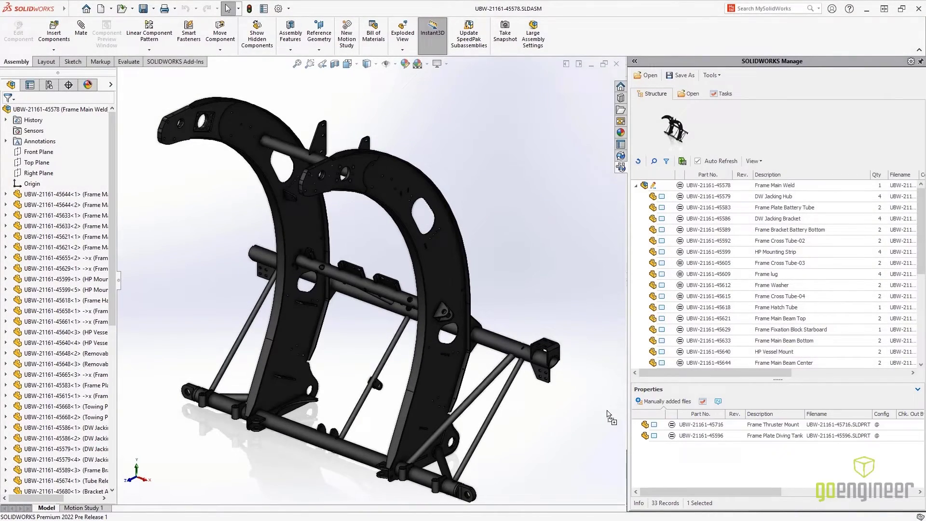
Step: Remove the manually added parts from the BOM
{"action": "right_click", "coordinate": [646, 426]}
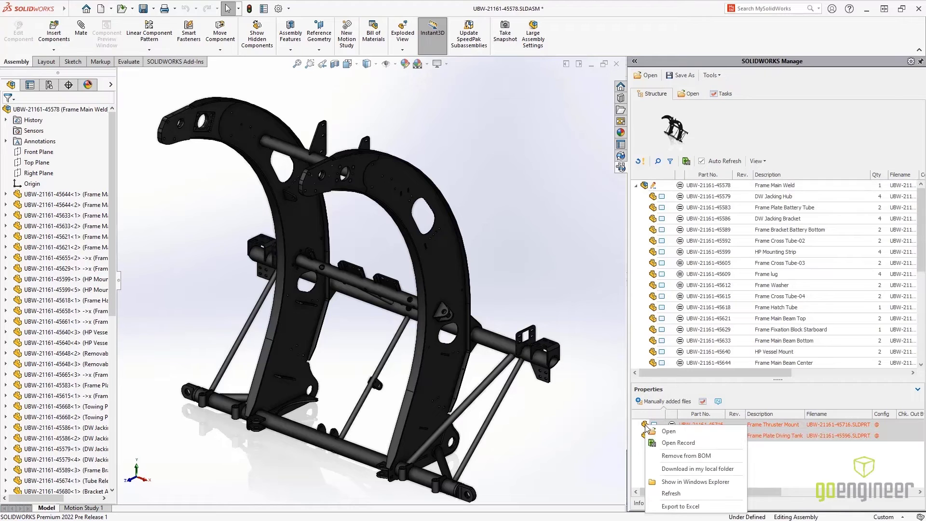
{"action": "left_click", "coordinate": [654, 457]}
{"action": "key", "text": "Return"}
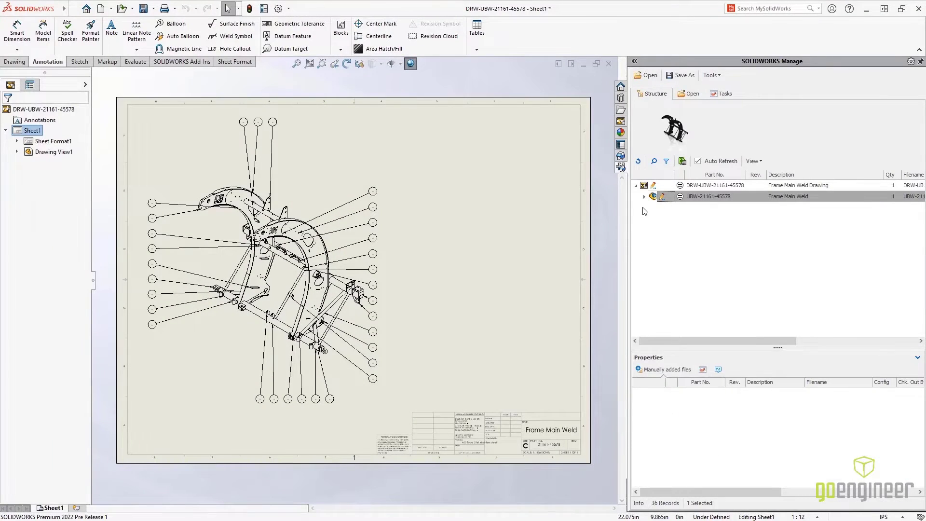
Step: Insert a BOM table from linked record MFG-00161 onto the Frame Main Weld drawing
{"action": "right_click", "coordinate": [652, 199]}
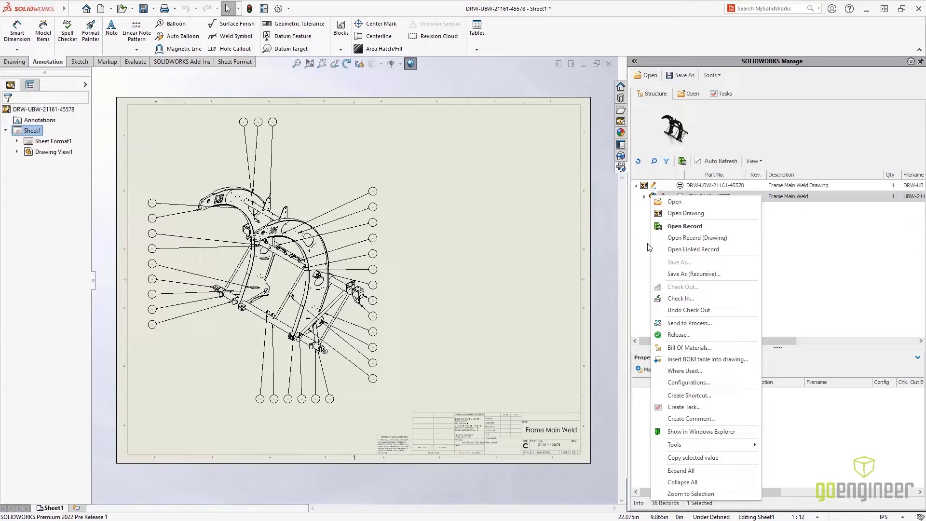
{"action": "left_click", "coordinate": [660, 360]}
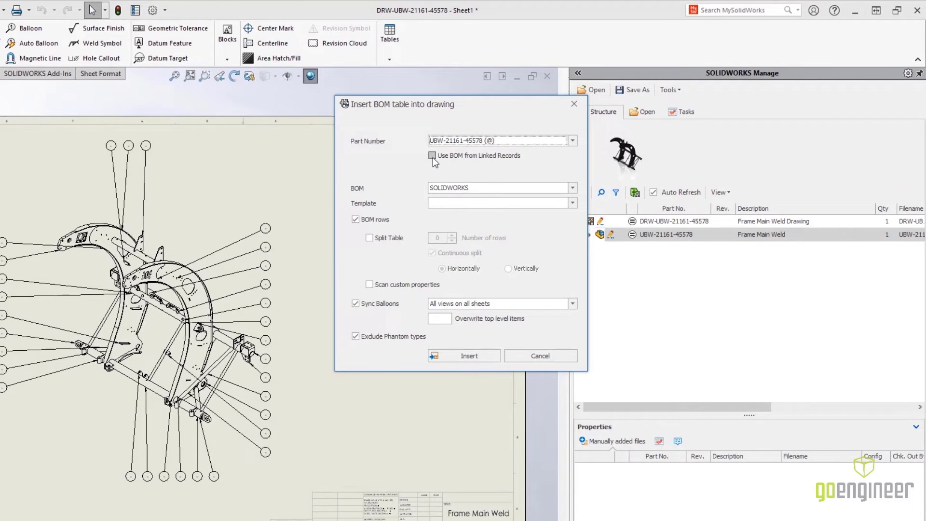
{"action": "left_click", "coordinate": [433, 156]}
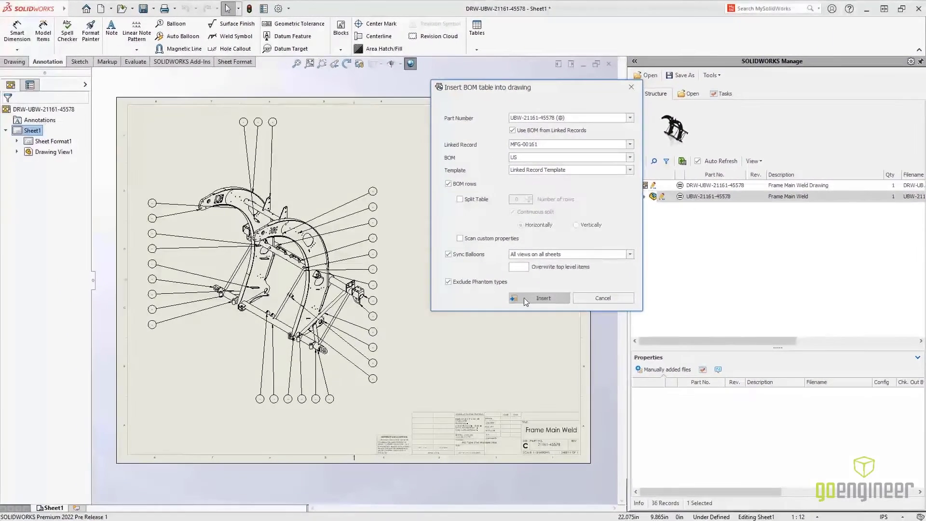
{"action": "left_click", "coordinate": [524, 297]}
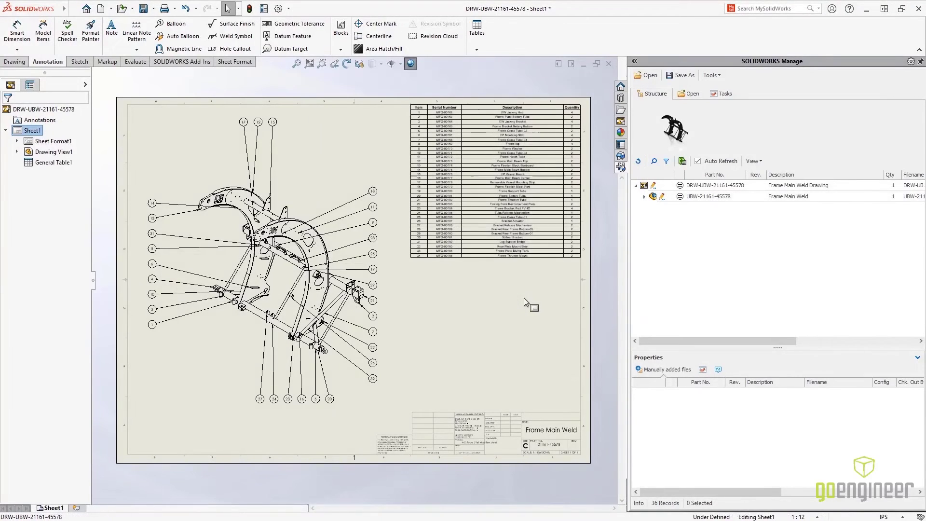
Step: Open linked record MFG-00161's References and open its D00009.docx file in Word
{"action": "right_click", "coordinate": [654, 202]}
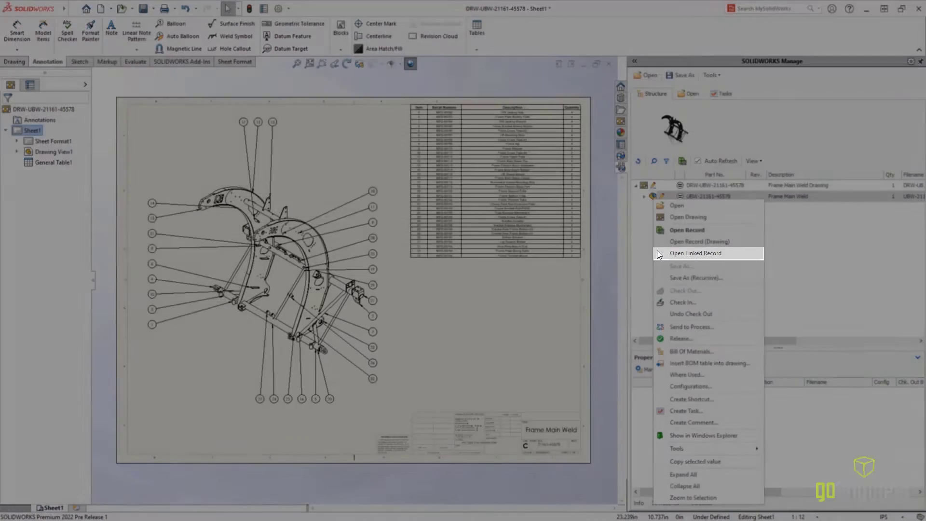
{"action": "left_click", "coordinate": [657, 252]}
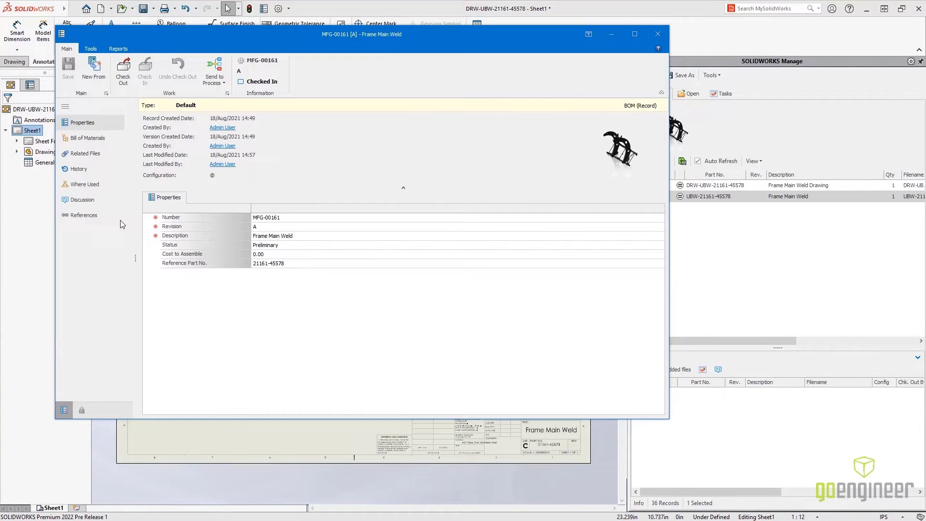
{"action": "left_click", "coordinate": [85, 215]}
{"action": "left_click", "coordinate": [219, 126]}
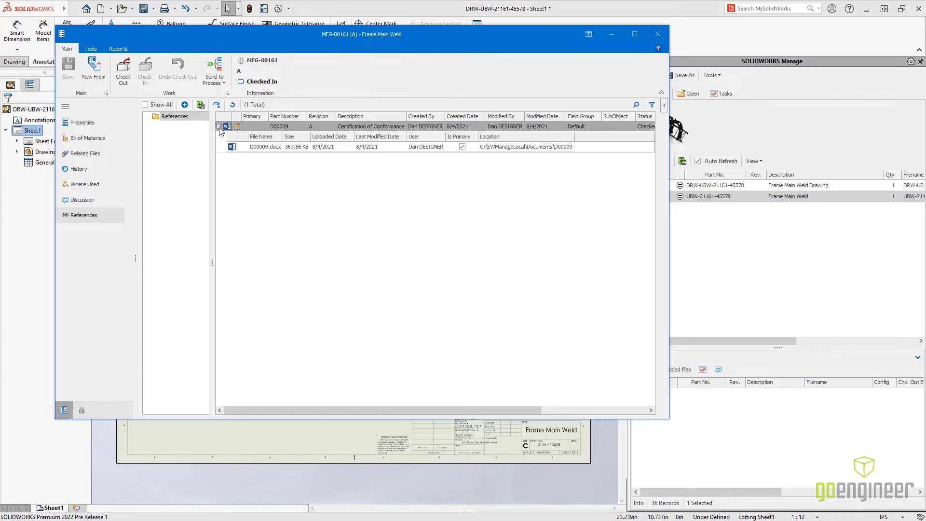
{"action": "right_click", "coordinate": [230, 147]}
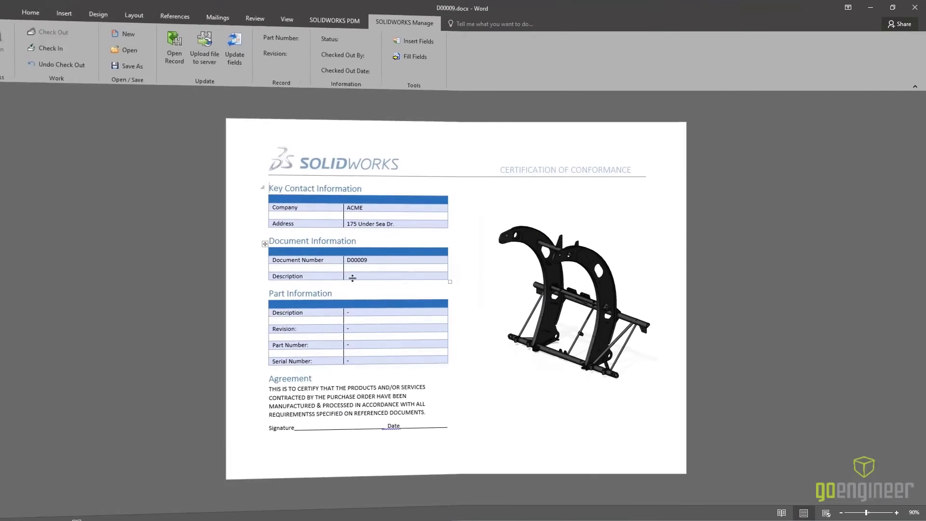
Step: Insert the Manage Description field into the Description cell and fill it from the record to show 'Certification of Conformance'
{"action": "left_click", "coordinate": [352, 276]}
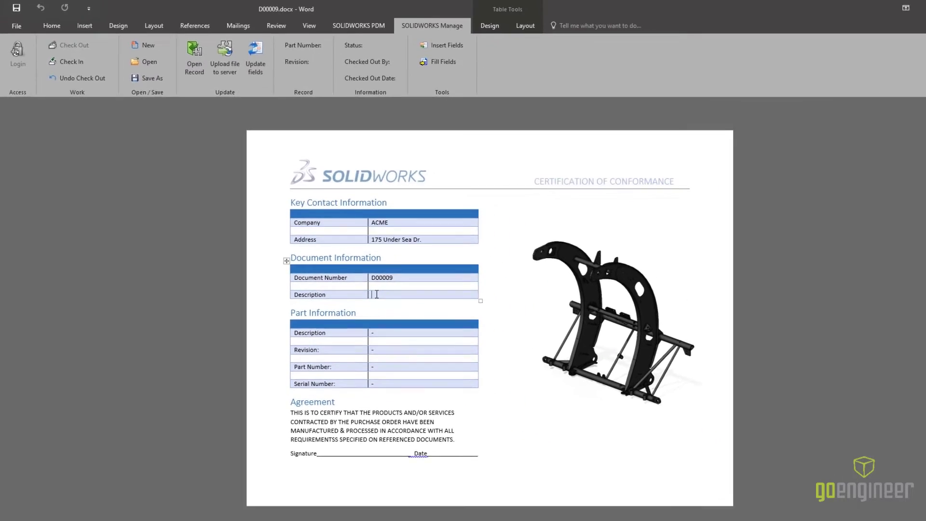
{"action": "left_click", "coordinate": [412, 42]}
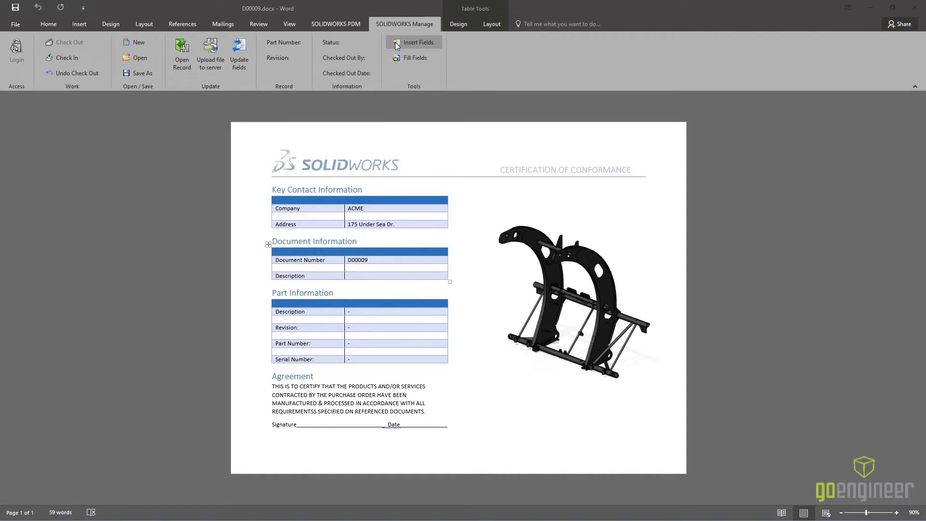
{"action": "left_click", "coordinate": [527, 267]}
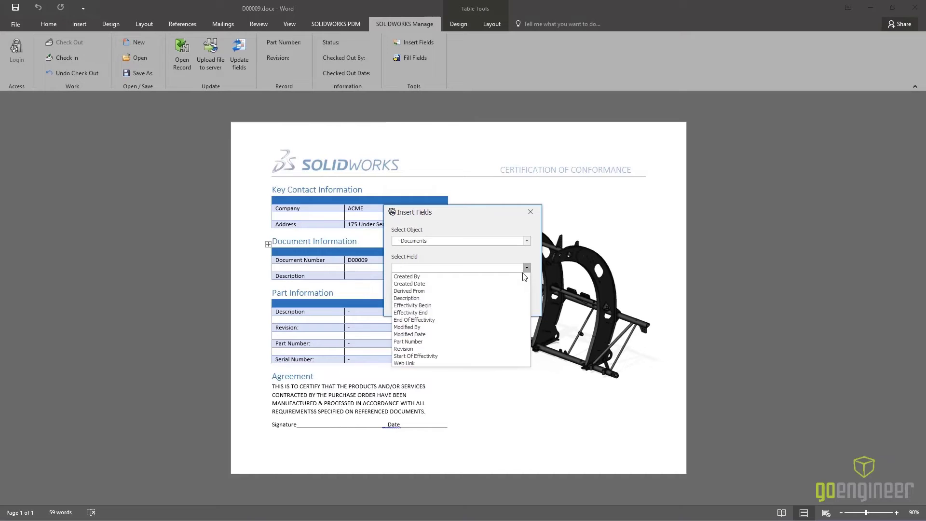
{"action": "left_click", "coordinate": [479, 299]}
{"action": "left_click", "coordinate": [462, 300]}
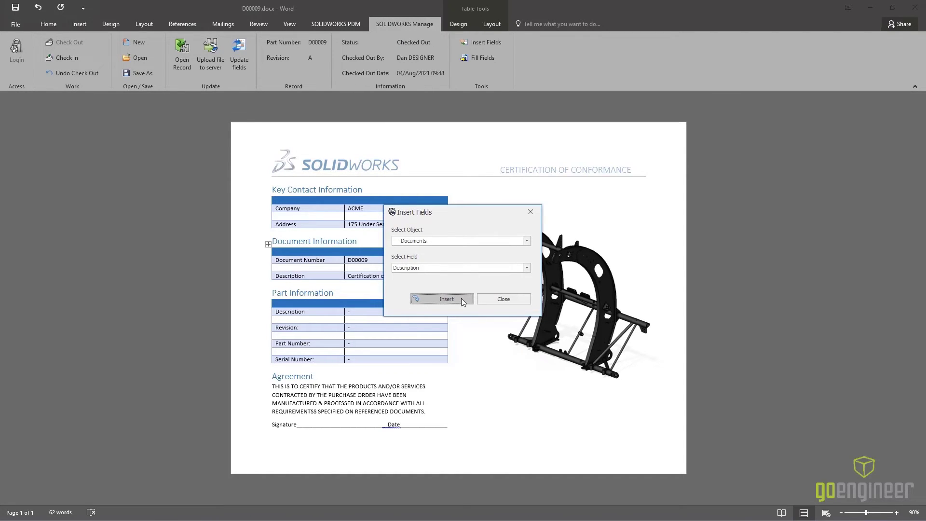
{"action": "left_click", "coordinate": [478, 299]}
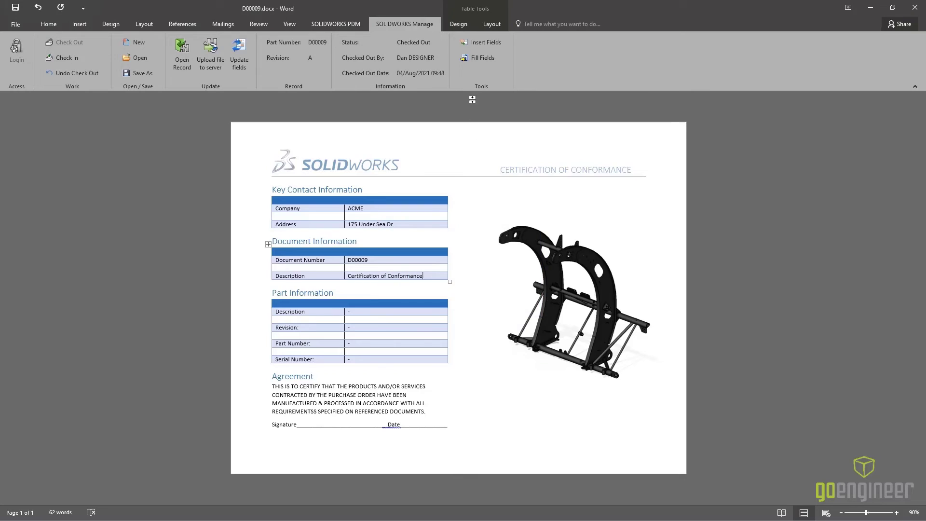
{"action": "left_click", "coordinate": [470, 58]}
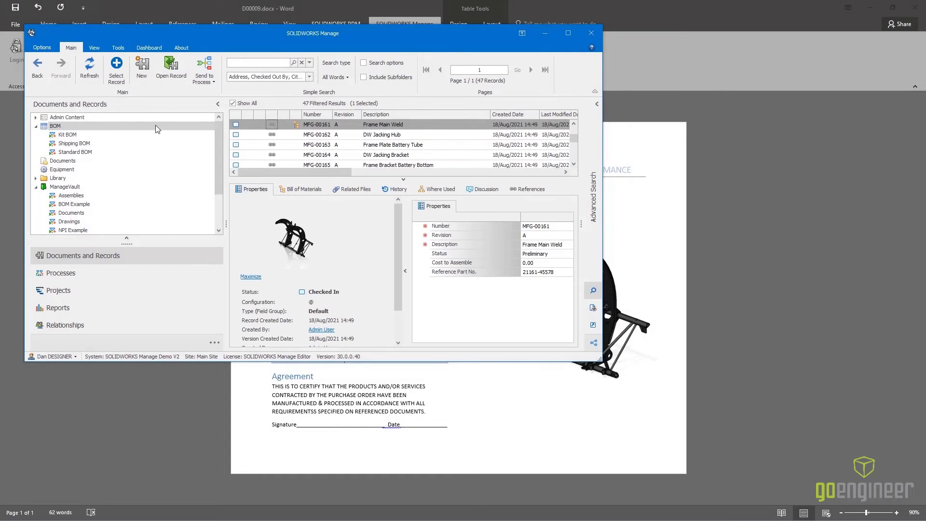
{"action": "left_click", "coordinate": [117, 70]}
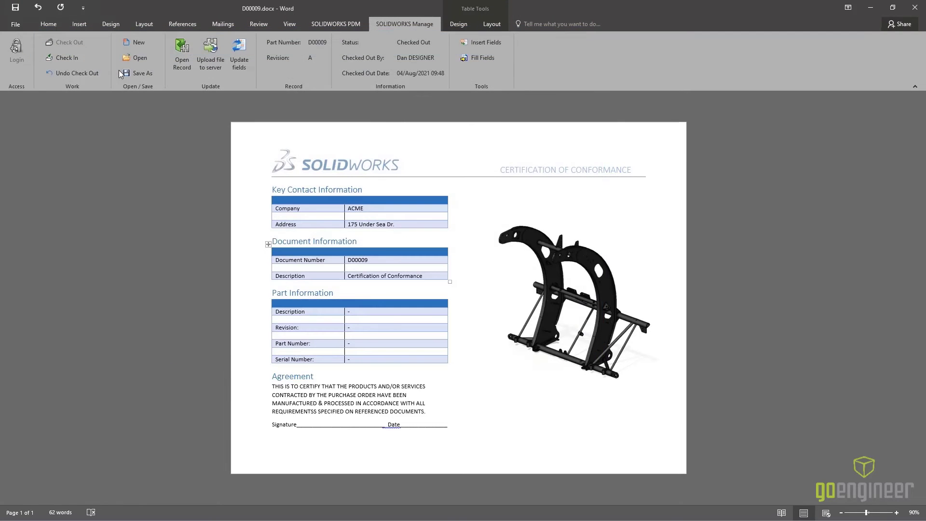